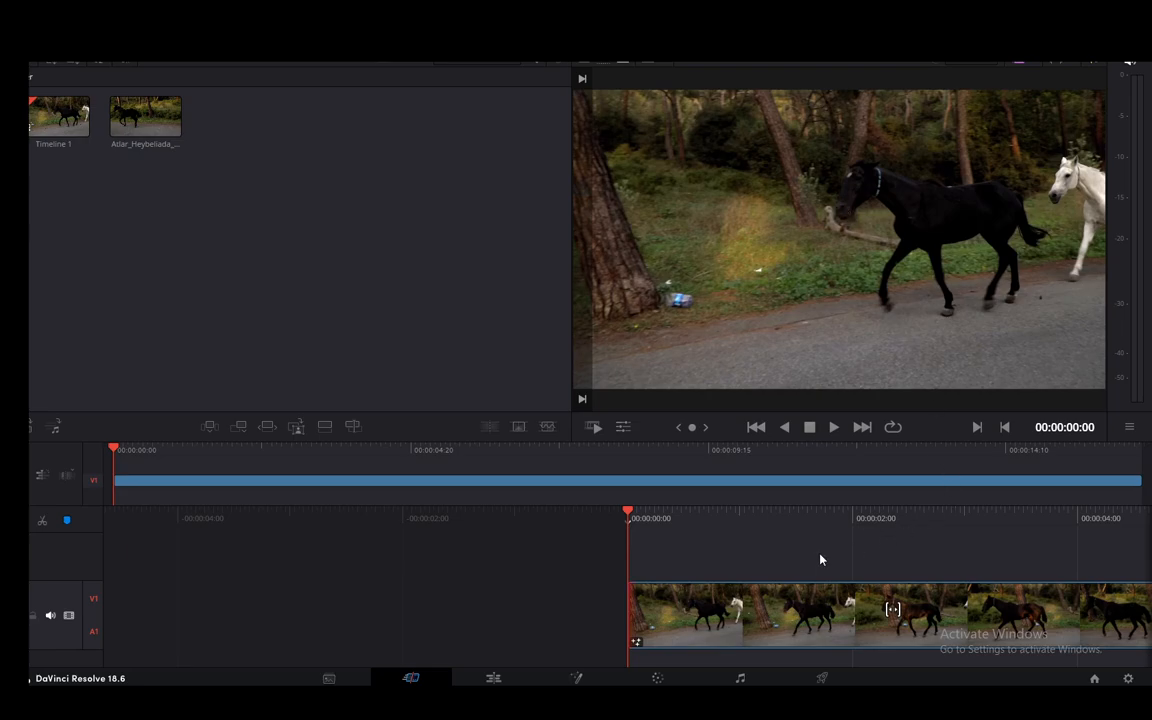
Step: On the Fusion page, add a Planar Tracker node after MediaIn1 and position it midway between MediaIn1 and MediaOut1
left_click(577, 679)
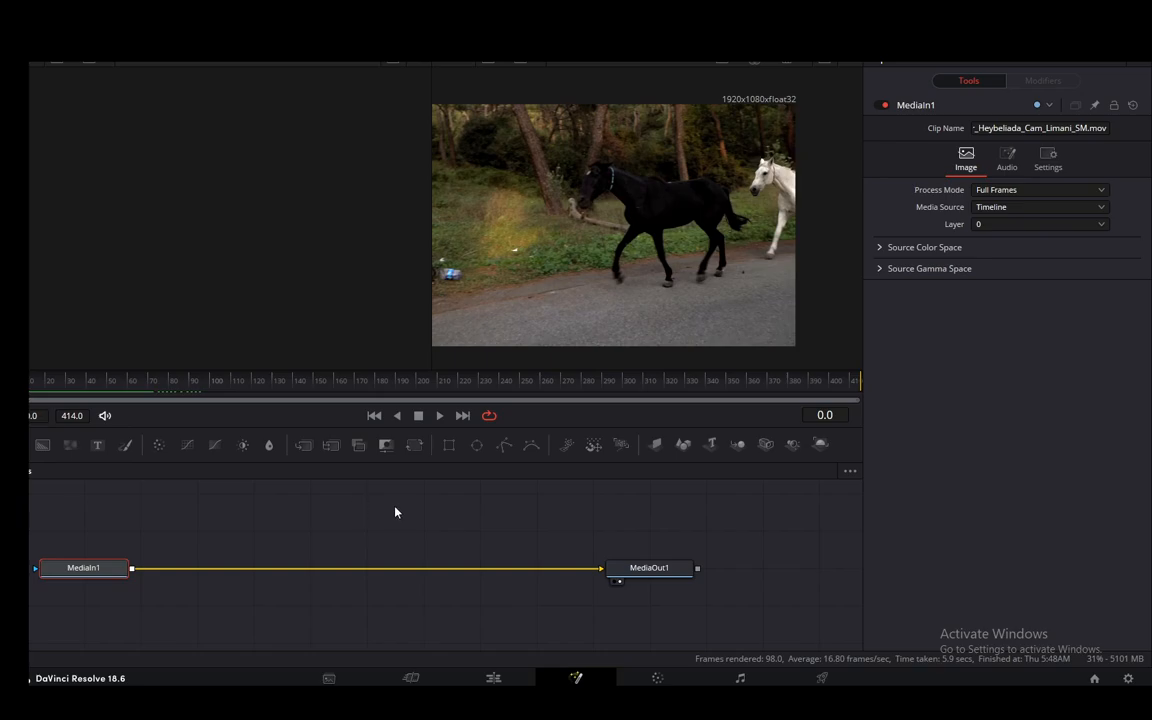
key("shift+space")
type("Planar Tracker")
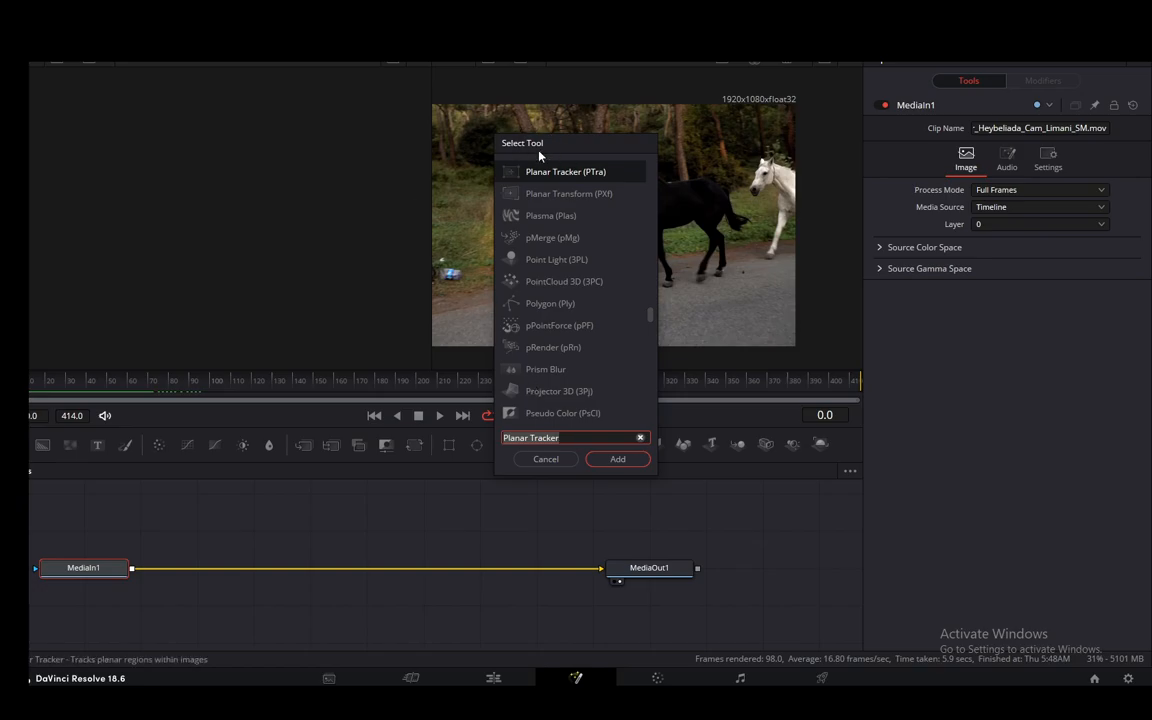
mouse_move(535, 145)
left_mouse_down()
mouse_move(553, 158)
mouse_move(548, 149)
left_mouse_up()
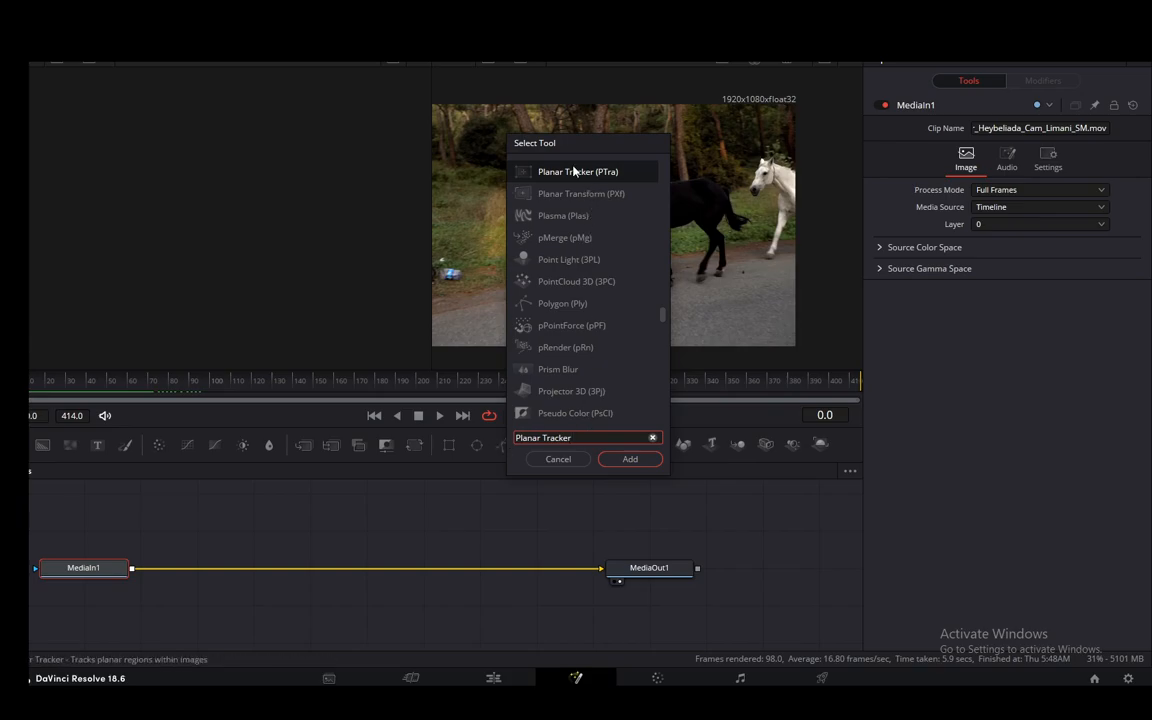
left_click(630, 460)
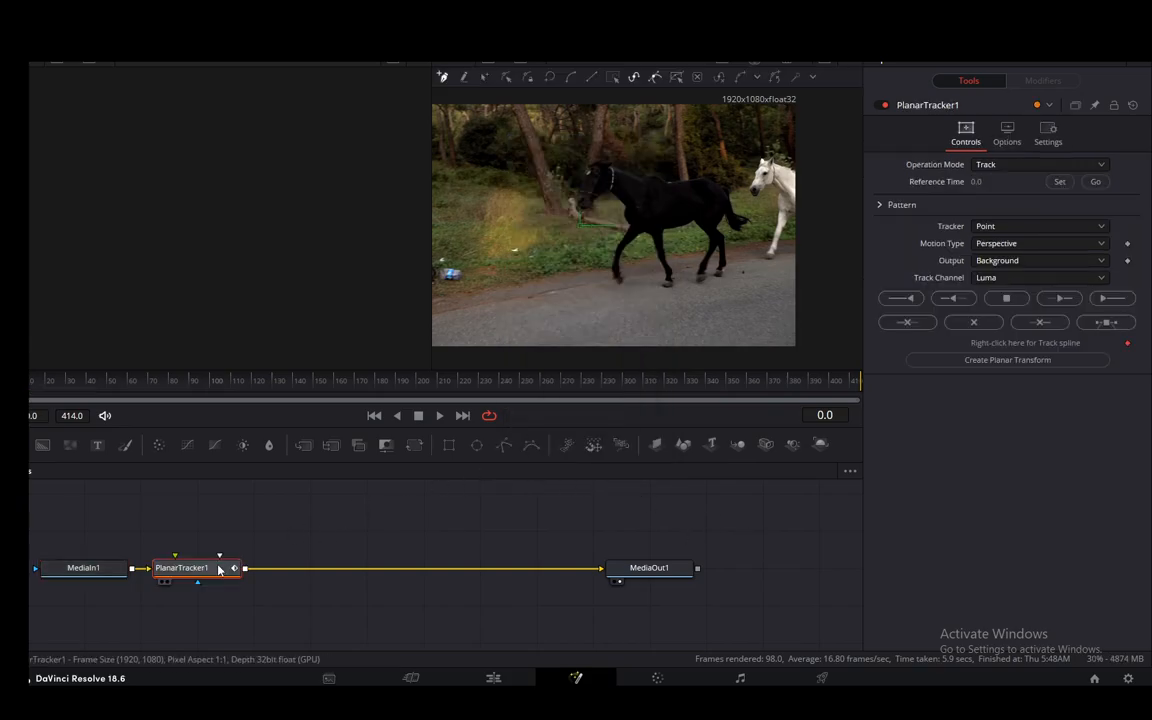
left_click_drag(219, 569, 393, 568)
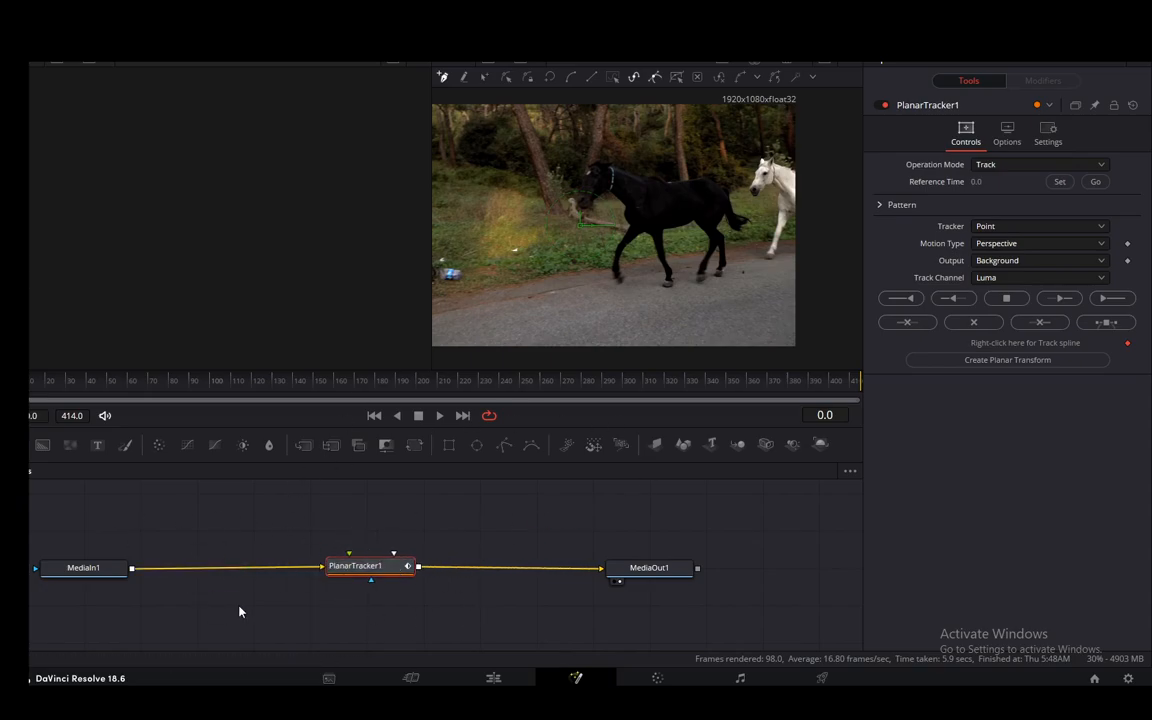
left_click_drag(365, 566, 377, 541)
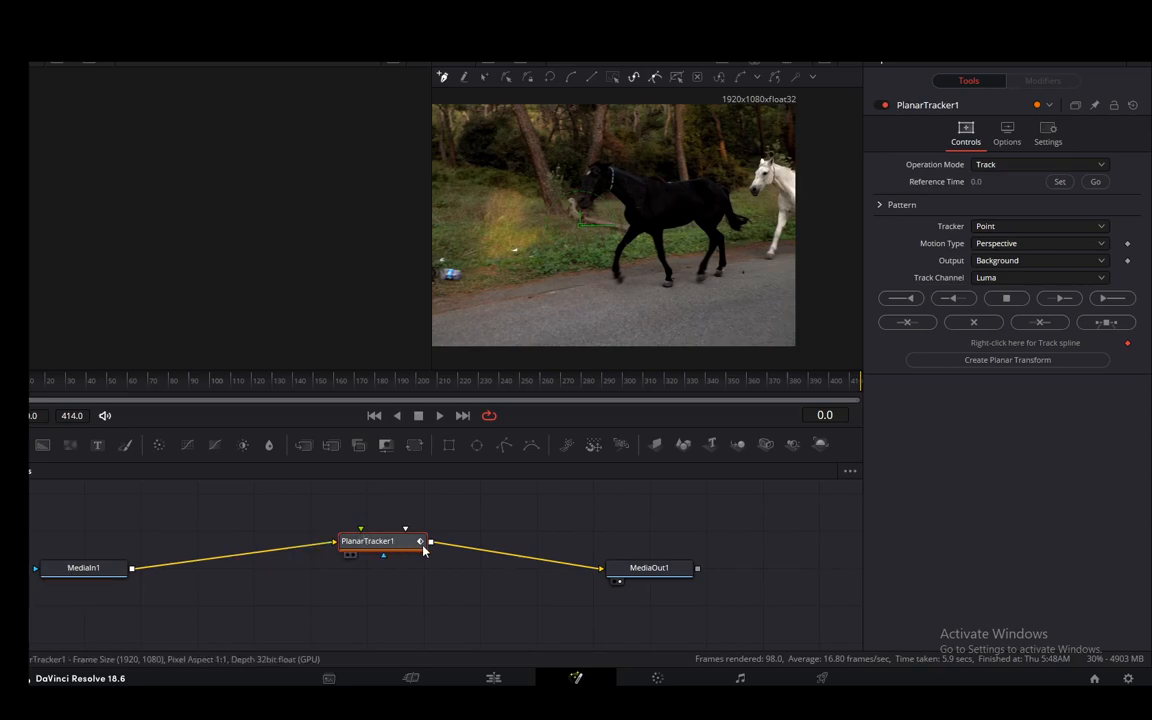
Step: Detach the Planar Tracker node from the connection line and manually rewire it between MediaIn1 and MediaOut1
left_click_drag(390, 547, 601, 575)
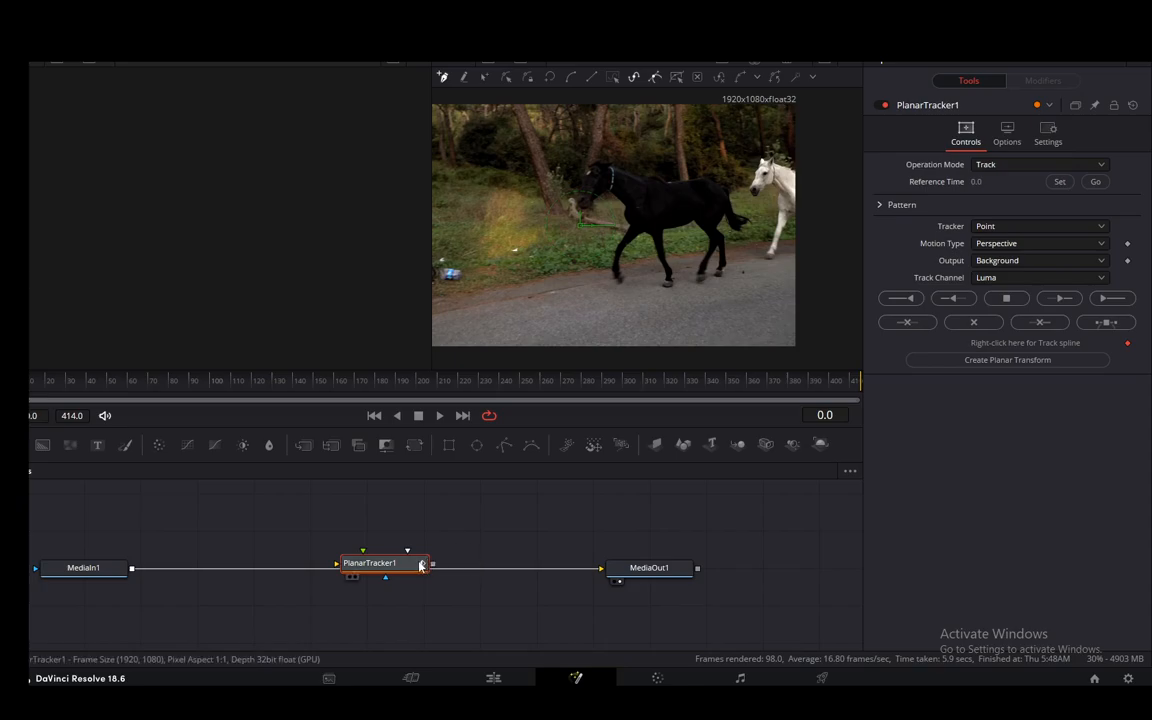
left_click_drag(395, 565, 345, 525)
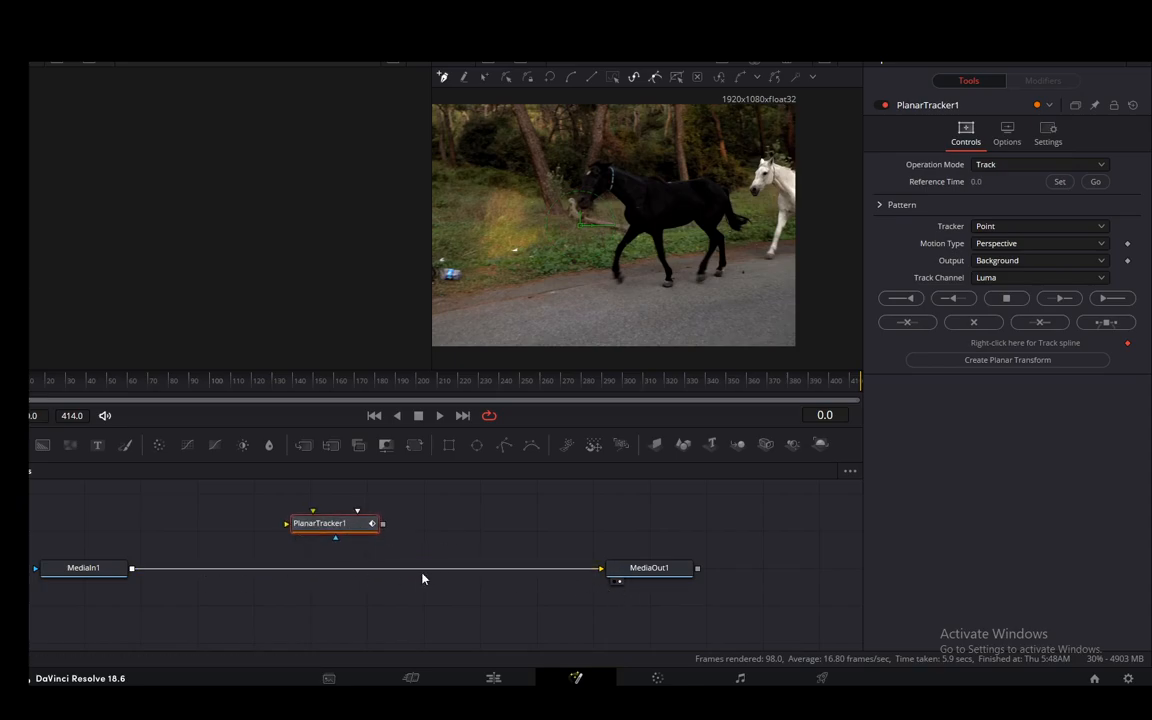
left_click_drag(599, 571, 286, 523)
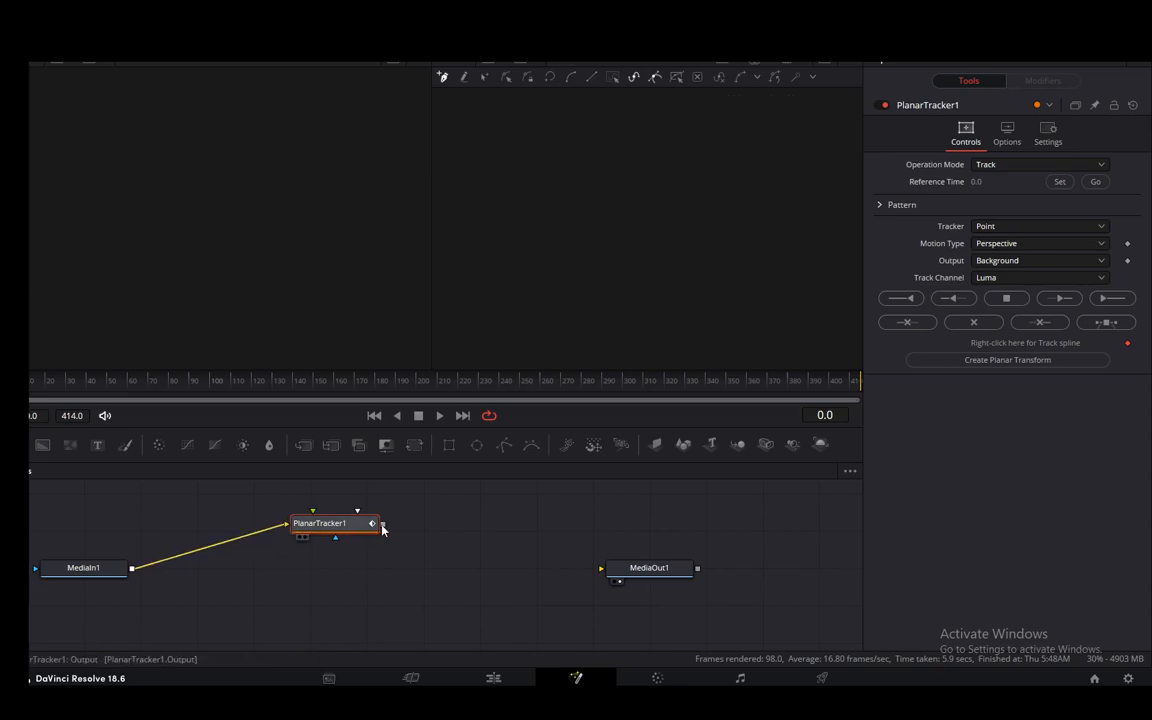
left_click_drag(383, 530, 601, 569)
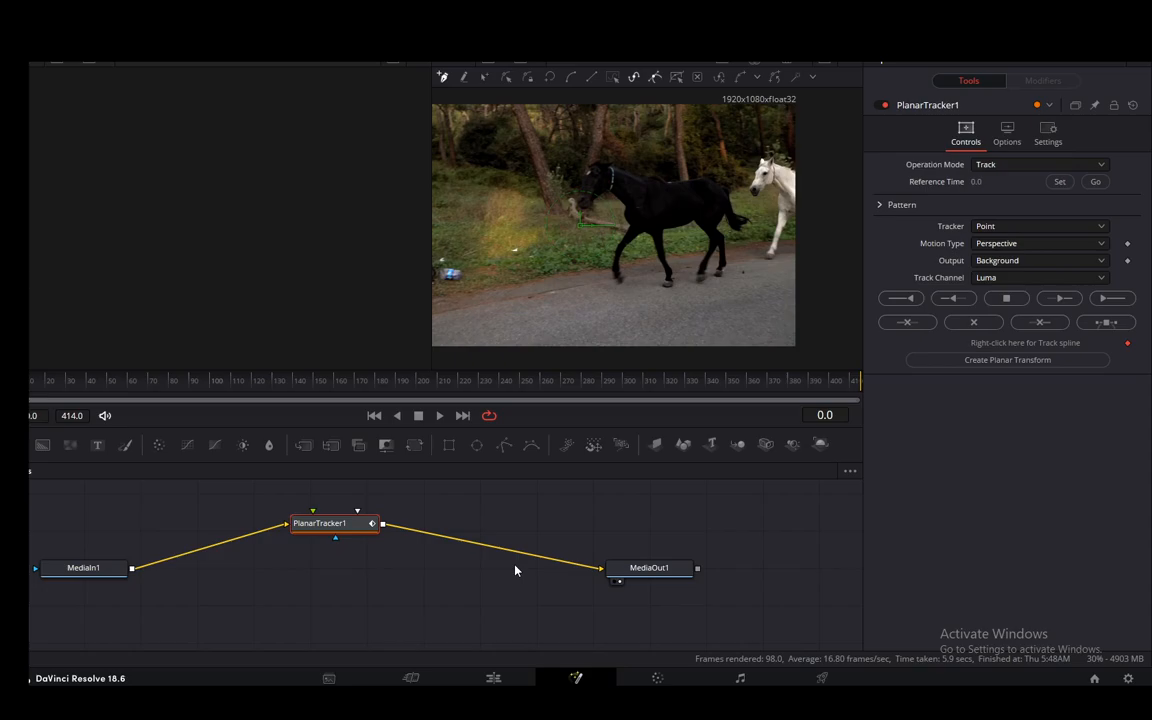
left_click_drag(335, 523, 409, 552)
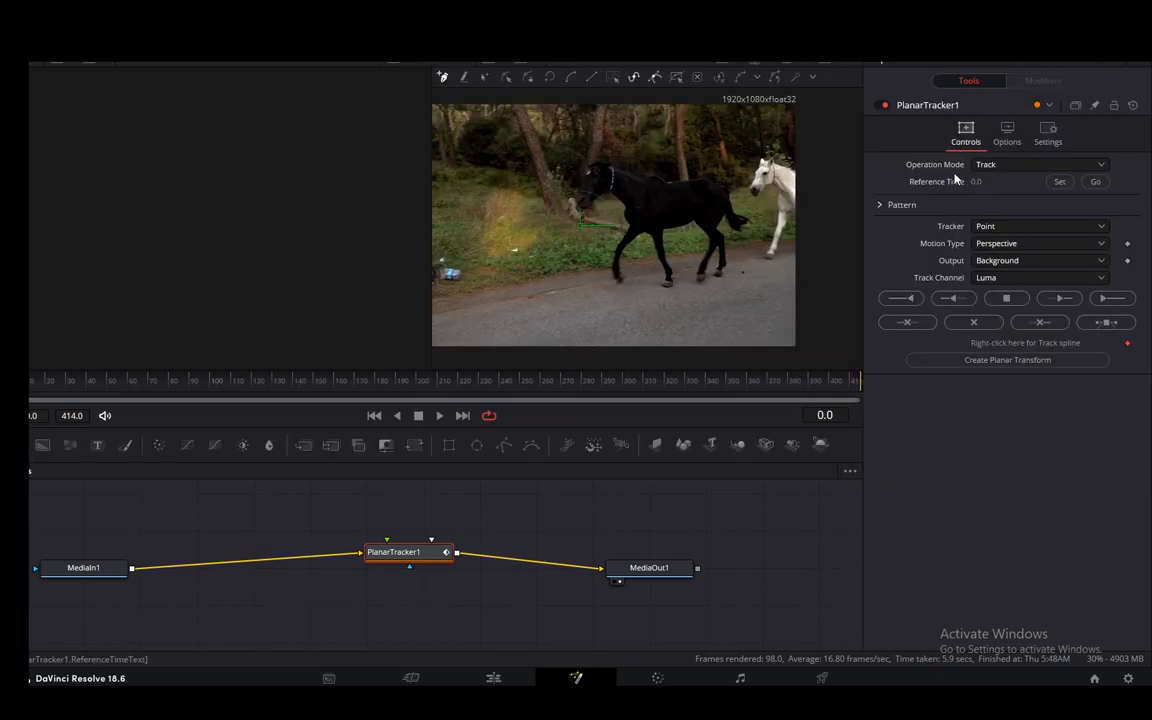
Step: Set the planar tracker's Tracker to Hybrid Point/Area and its Motion Type to Translation
left_click(1007, 230)
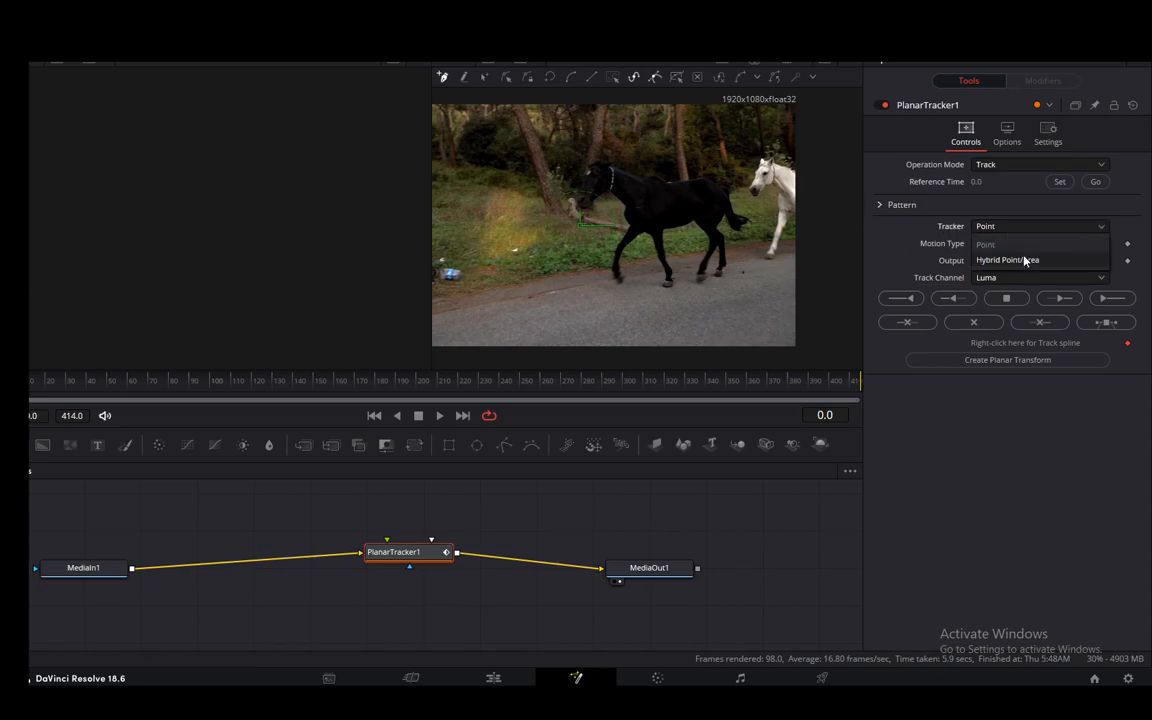
left_click(1022, 262)
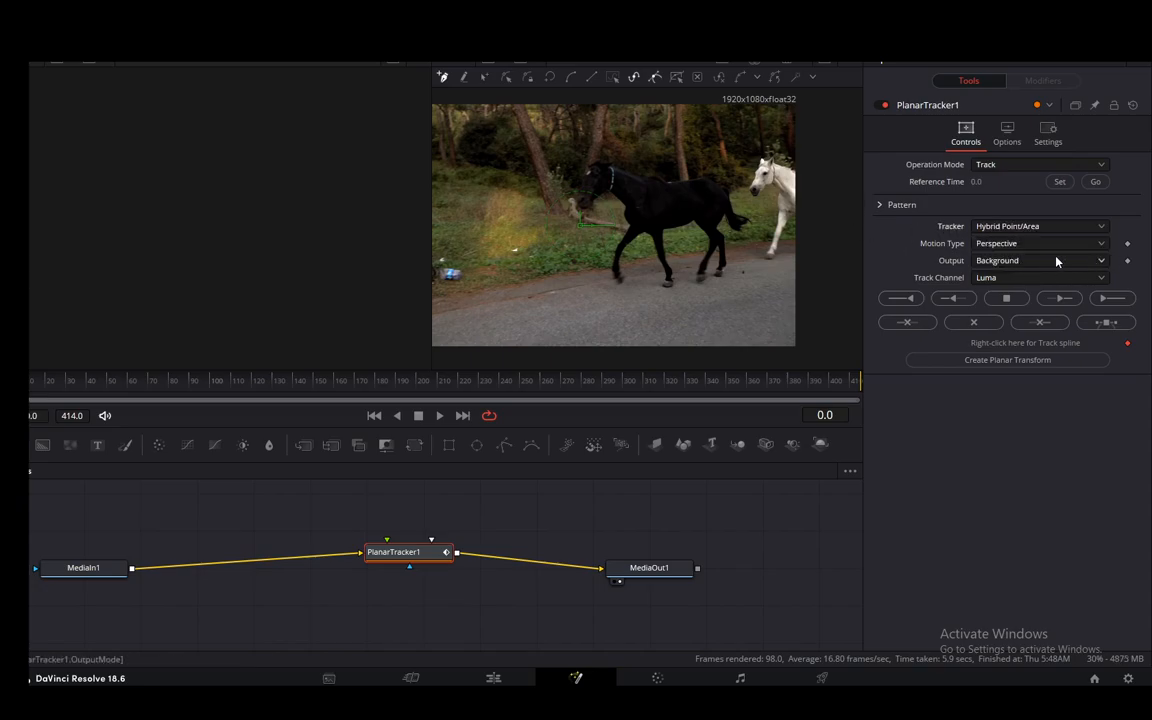
left_click(995, 246)
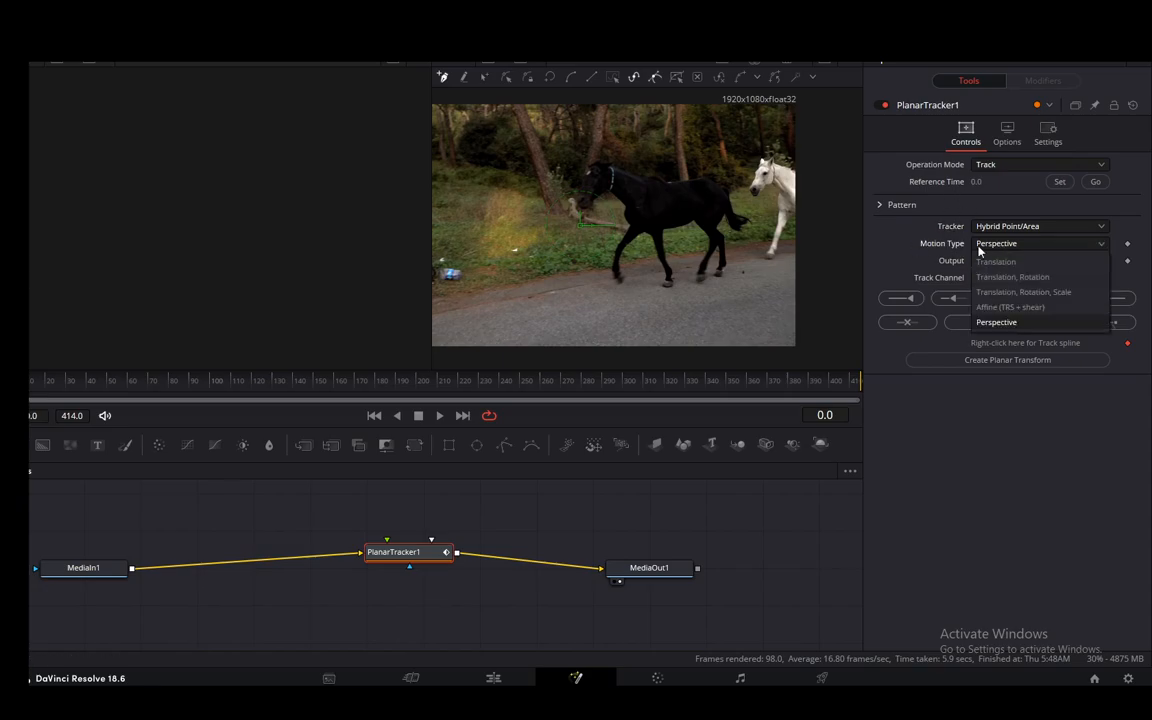
left_click(1008, 261)
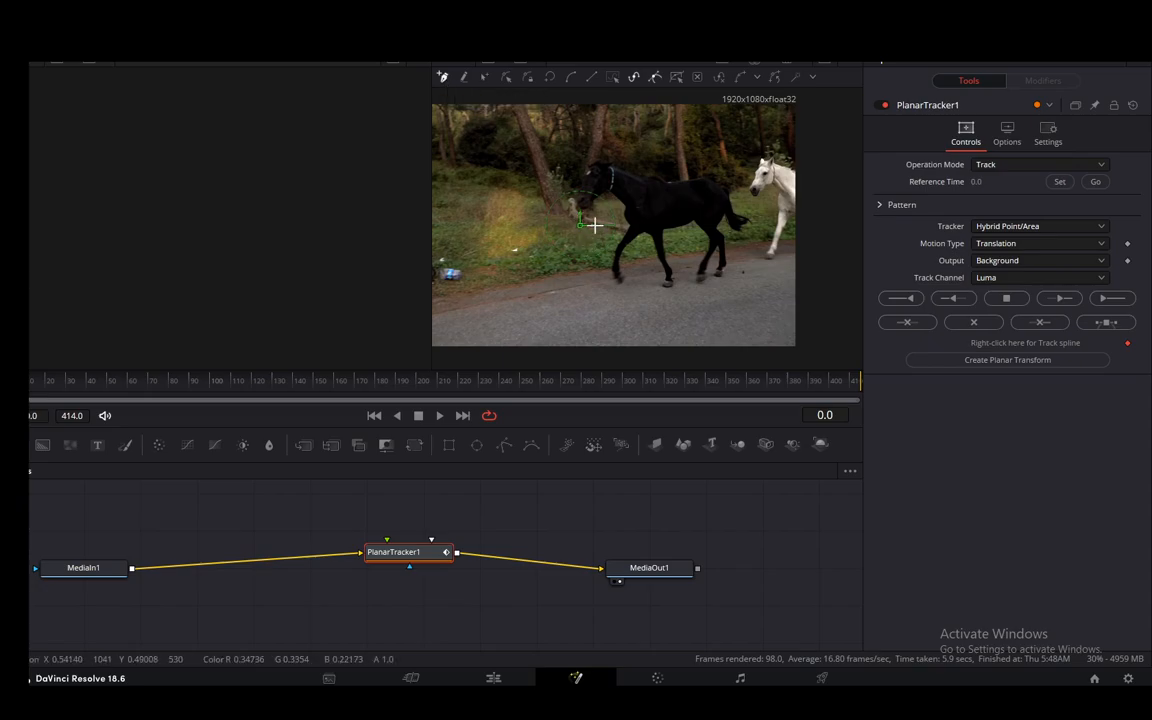
Step: Outline the black horse's muzzle with a closed polygon as the tracking pattern at frame 0
scroll(578, 219, "up", 4)
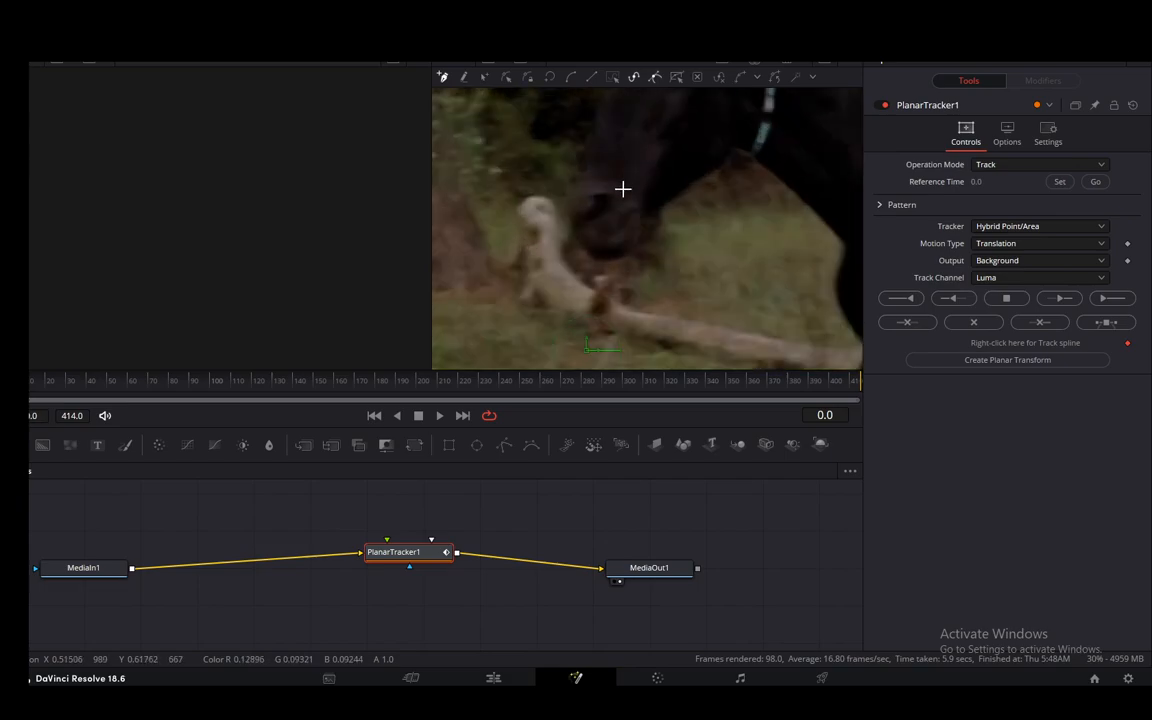
left_click(623, 189)
left_click(612, 182)
left_click(596, 181)
left_click(585, 183)
left_click(570, 204)
left_click(601, 260)
left_click(625, 260)
left_click(635, 248)
left_click(640, 232)
left_click(640, 206)
left_click(622, 189)
scroll(625, 276, "down", 5)
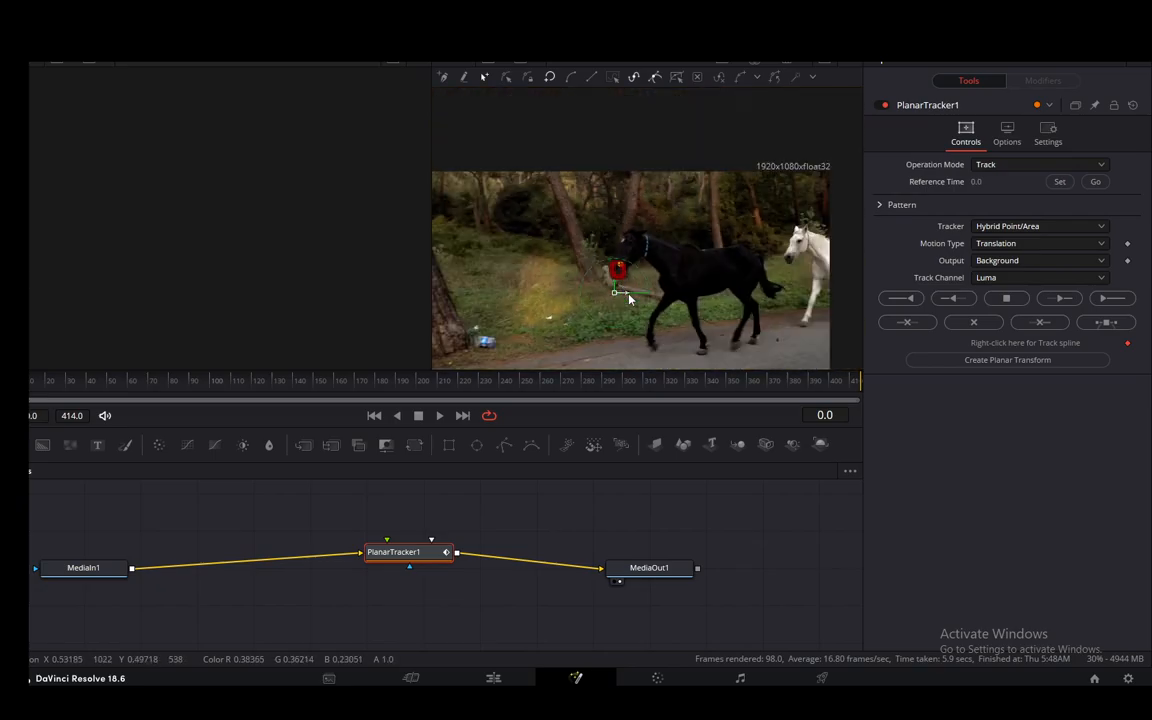
scroll(629, 299, "down", 2)
scroll(625, 286, "up", 1)
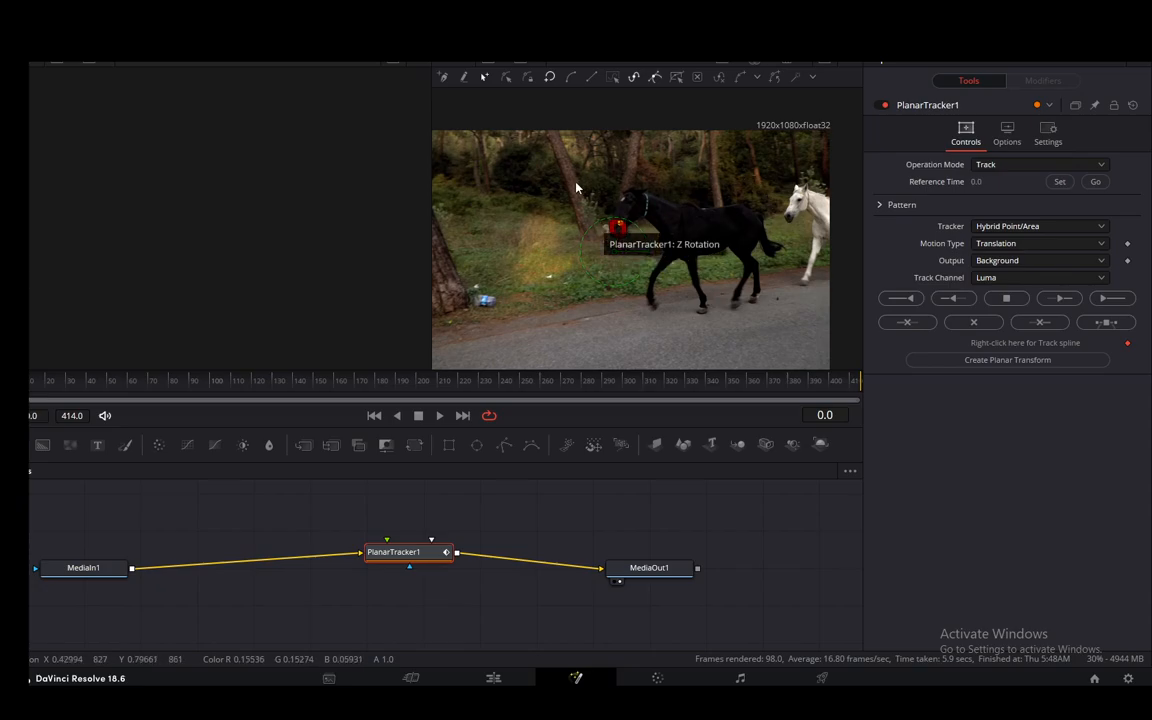
Step: Track the muzzle outline forward from the first frame and set the tracker's Operation Mode to Stabilize
left_click(1120, 308)
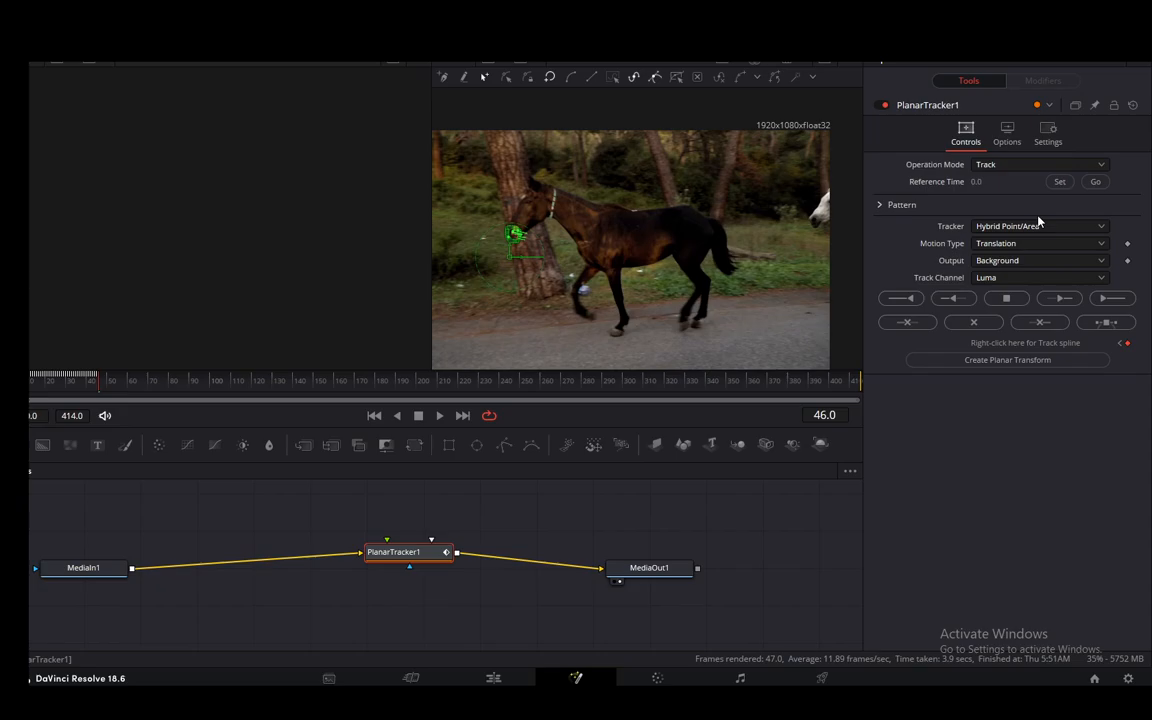
left_click(1014, 165)
left_click(957, 230)
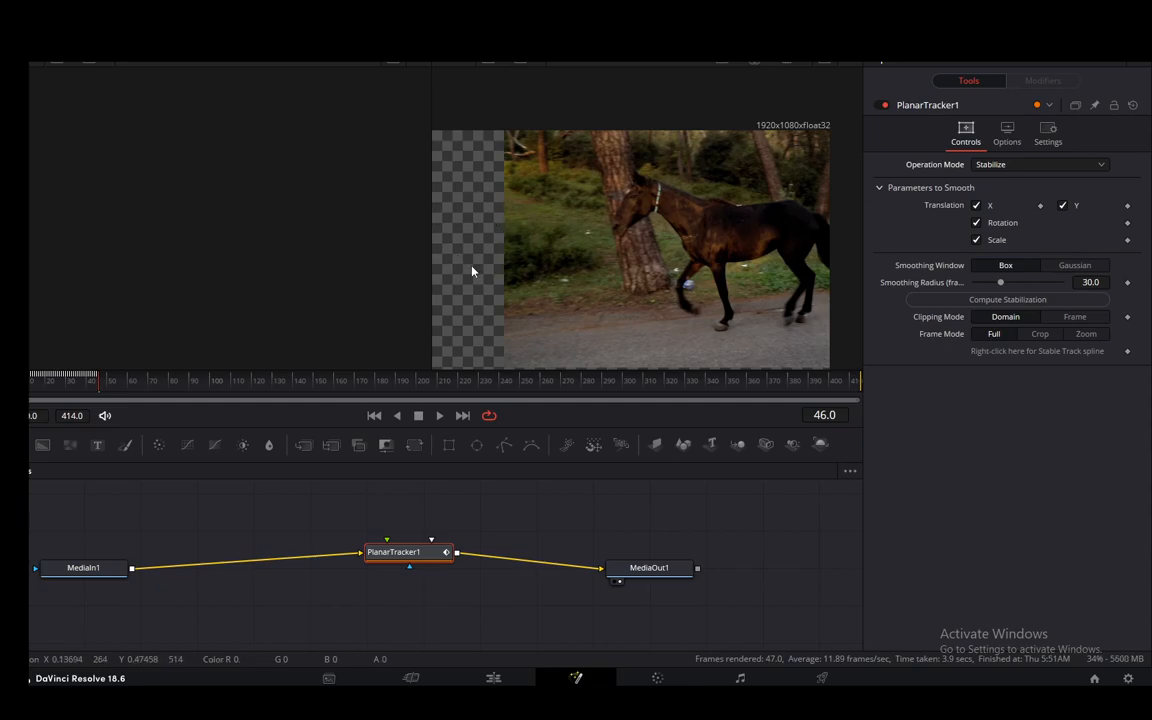
Step: Play the stabilized clip from the first frame on the Edit page and examine the framing of its final frame
left_click_drag(101, 385, 9, 385)
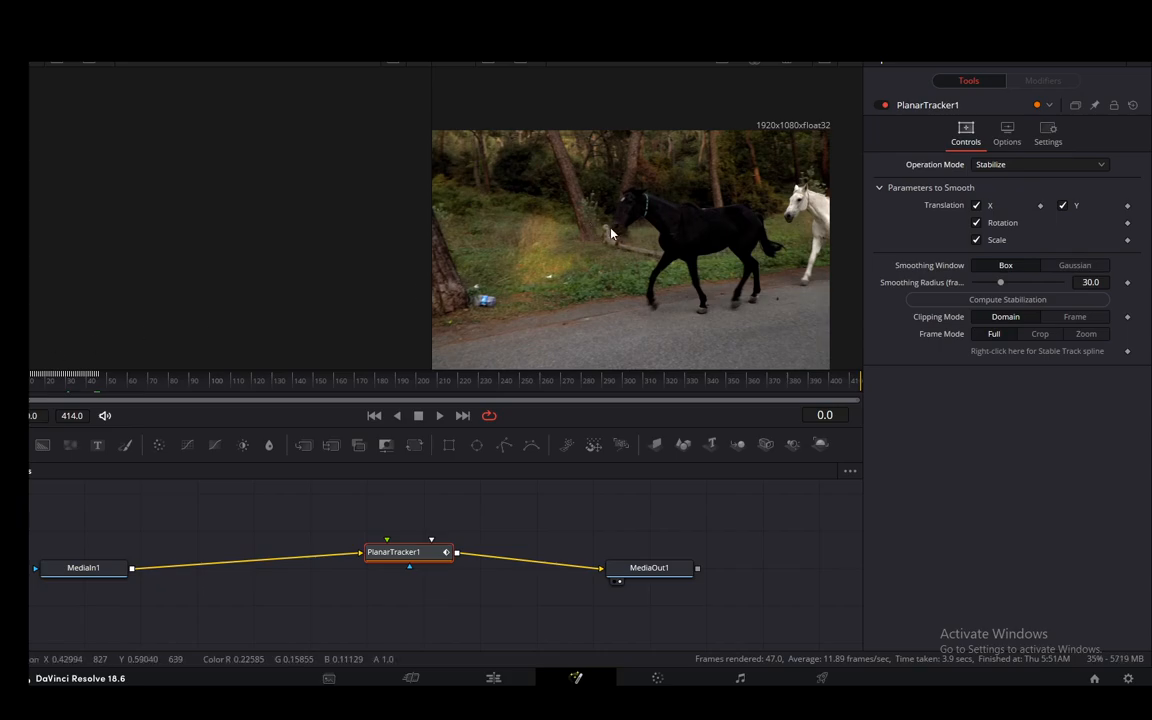
left_click(493, 678)
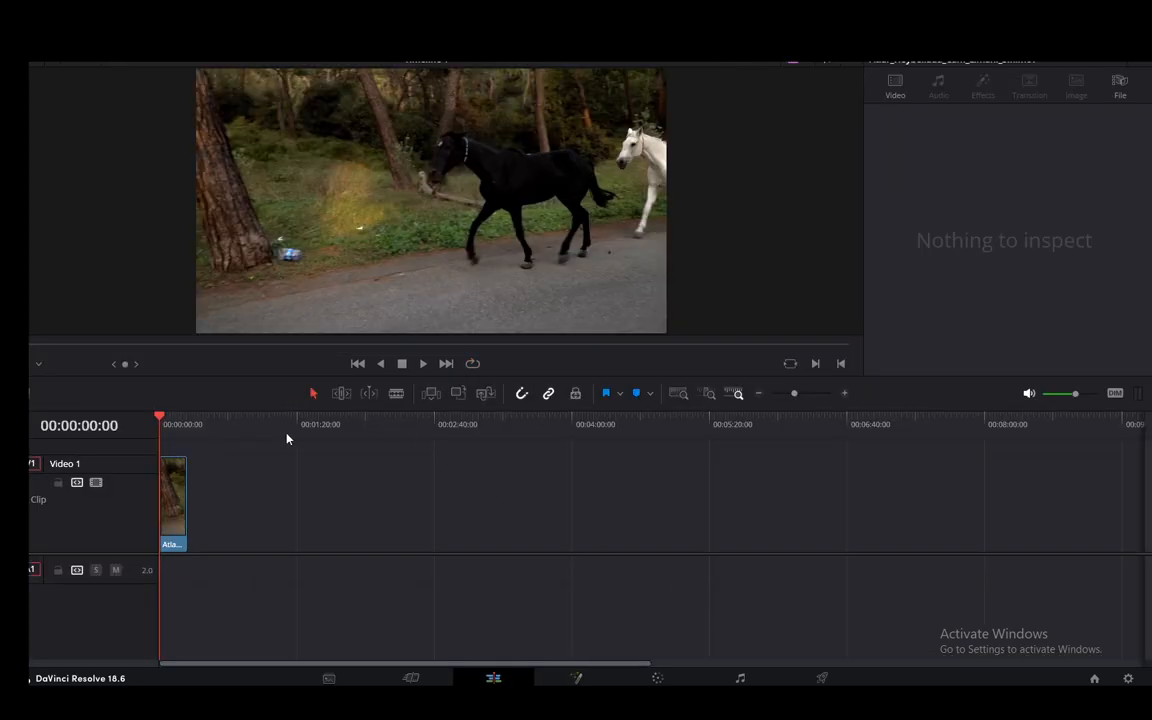
left_click(423, 364)
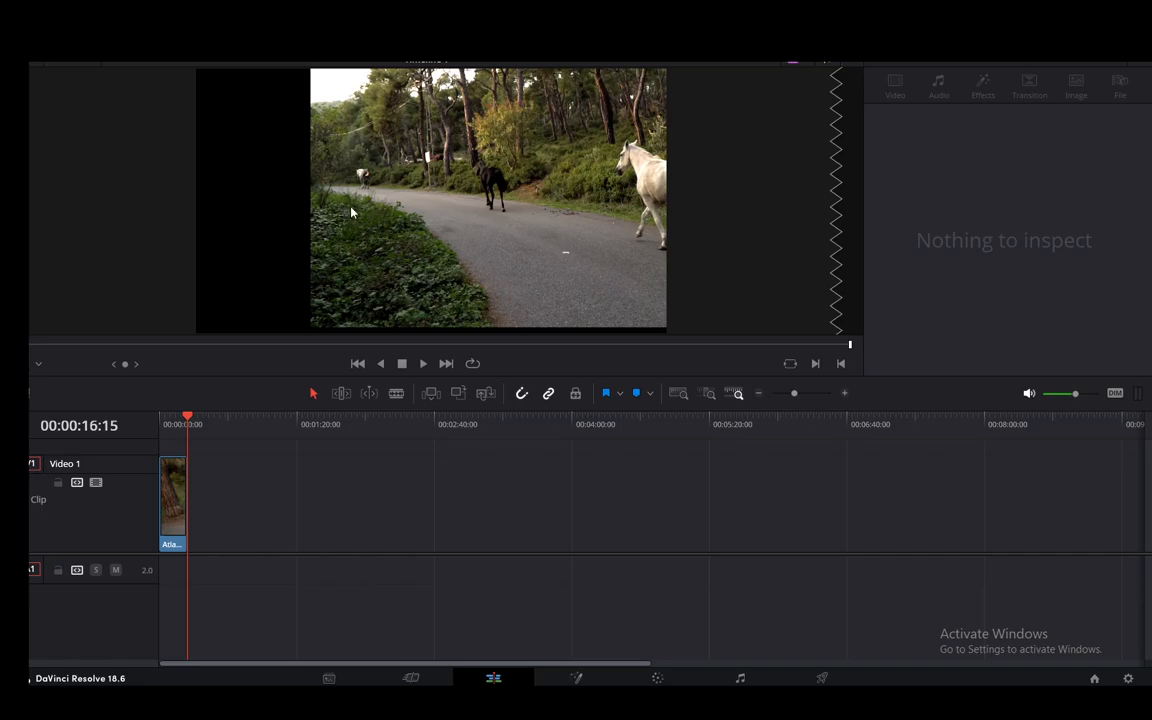
scroll(377, 236, "up", 3)
scroll(398, 252, "up", 2)
scroll(398, 252, "down", 4)
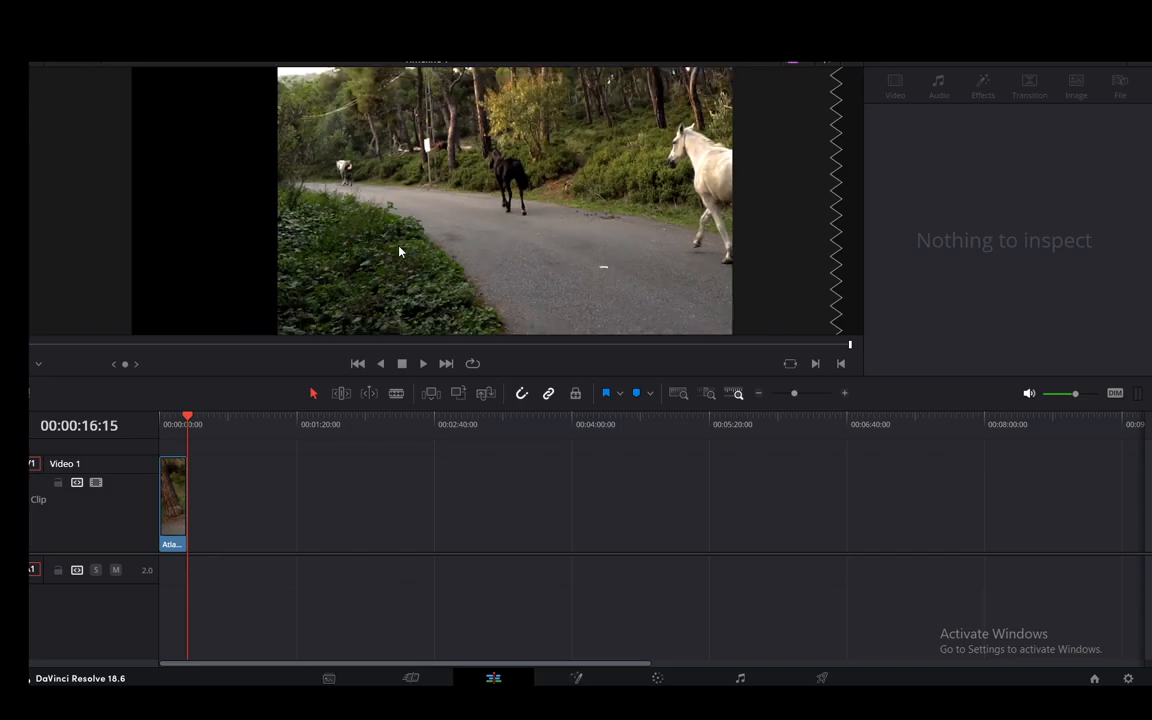
scroll(398, 252, "down", 1)
scroll(398, 252, "up", 1)
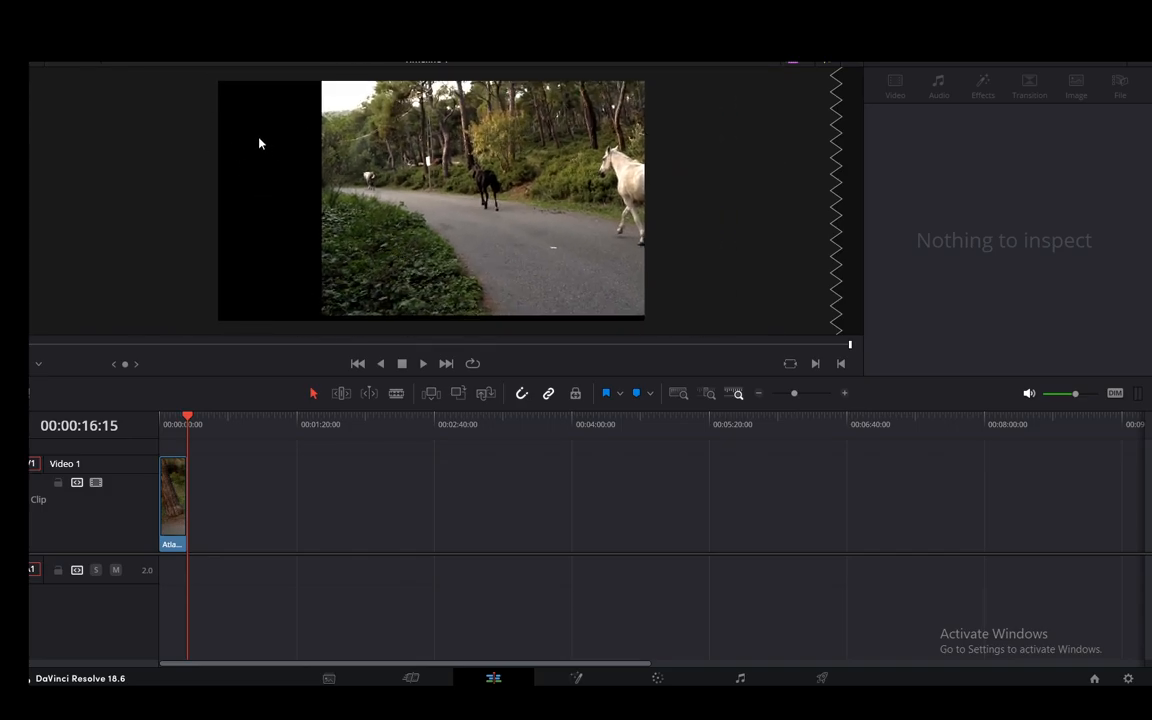